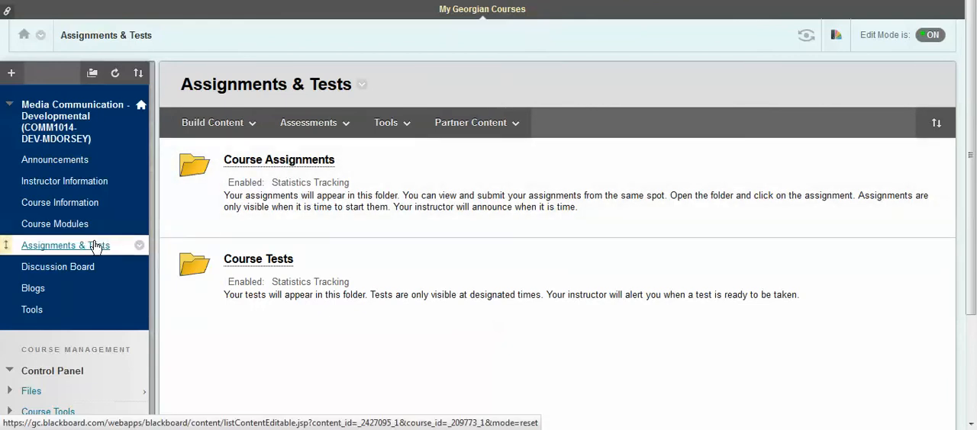
# Step: Create a new assignment in the Assignments & Tests area and name it "Assignment 1"
pyautogui.click(315, 133)
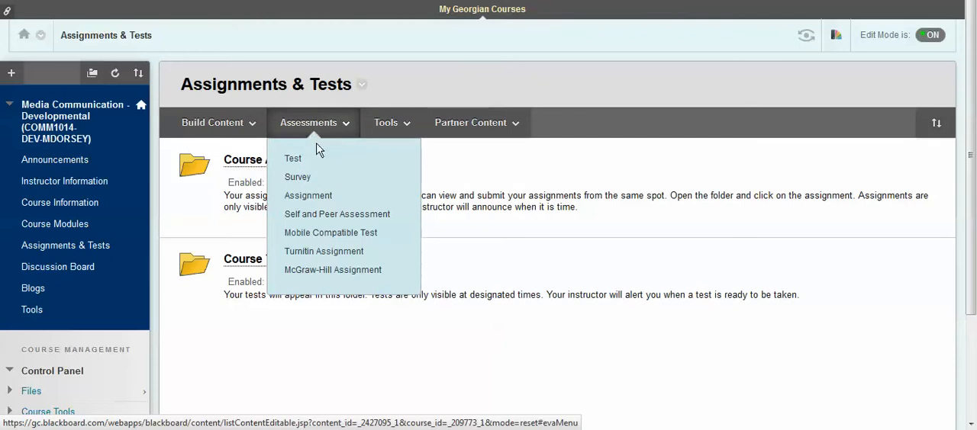
pyautogui.click(319, 197)
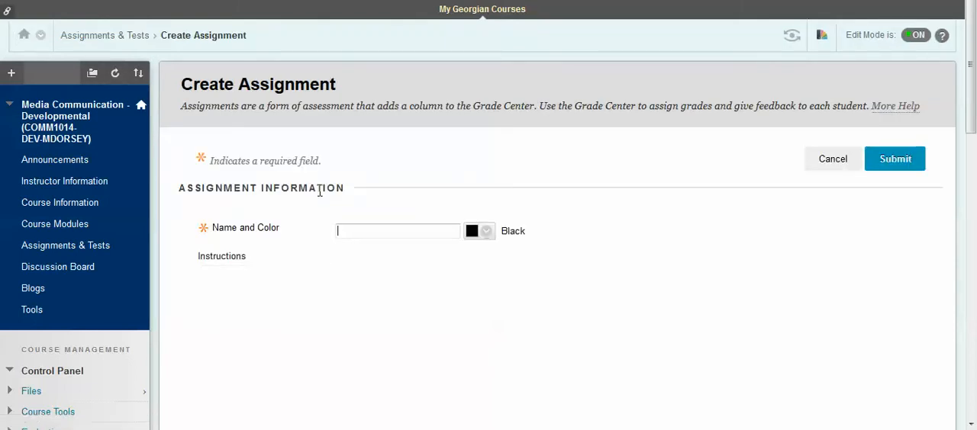
pyautogui.write('Assignment')
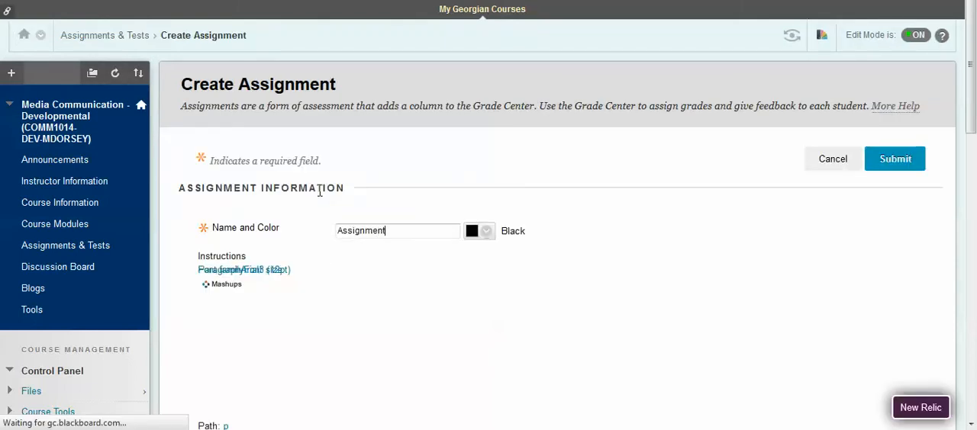
pyautogui.write(' 11')
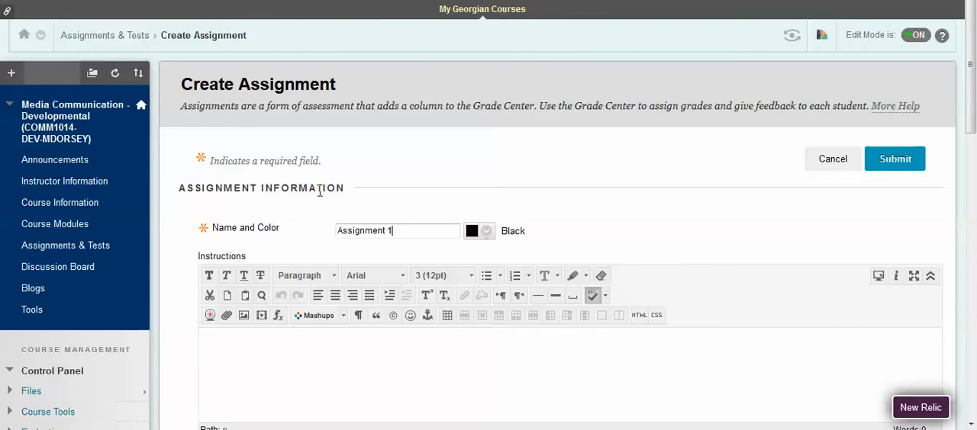
pyautogui.press('ctrl')
pyautogui.press('ctrl')
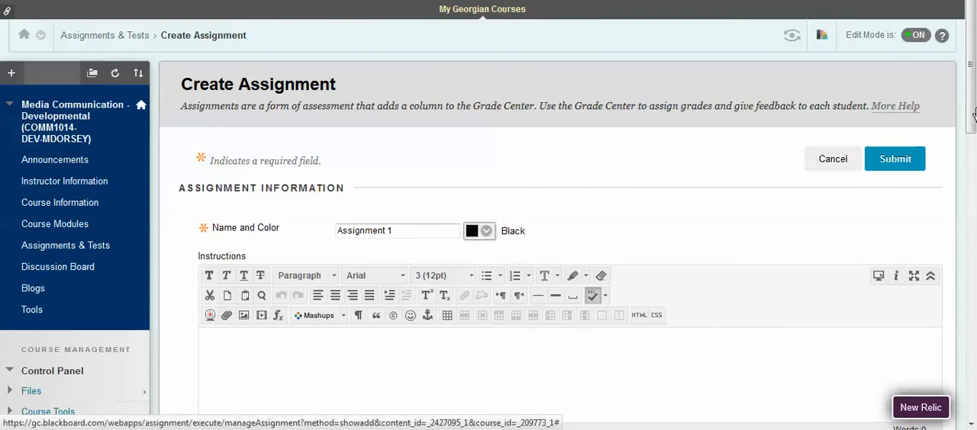
# Step: Examine the assignment's instructions editor, file attachment options and due date settings
pyautogui.scroll(-3, 904, 155)
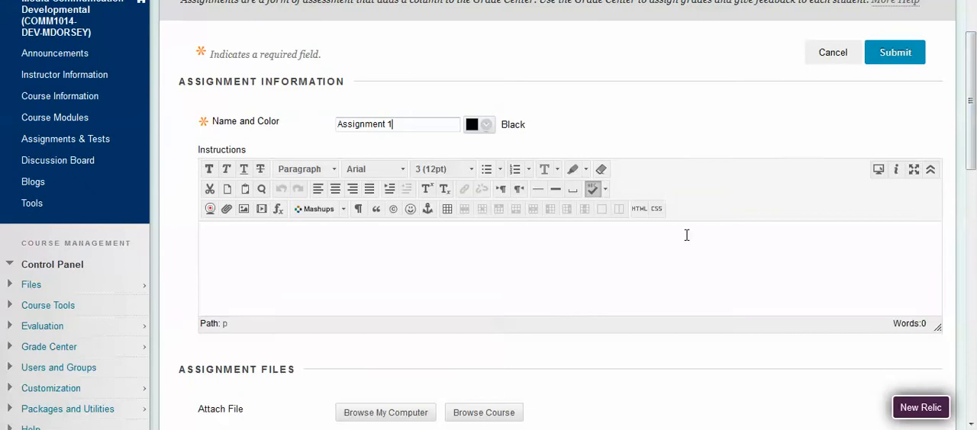
pyautogui.click(645, 241)
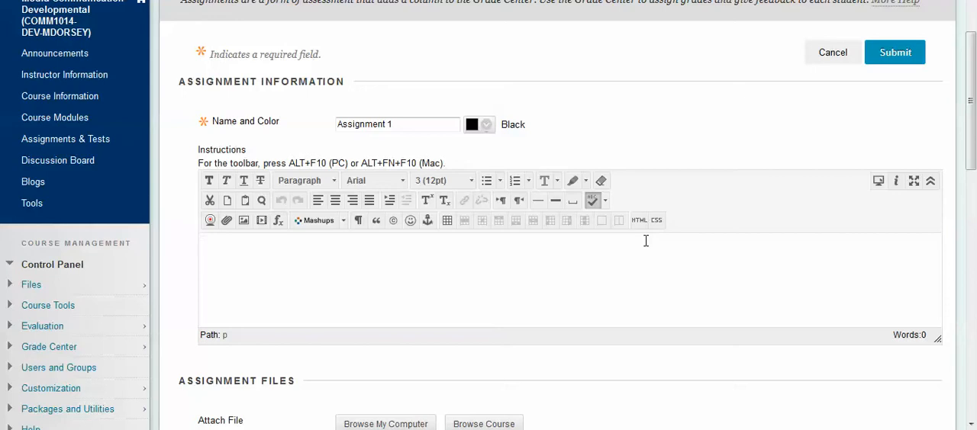
pyautogui.scroll(-1, 646, 241)
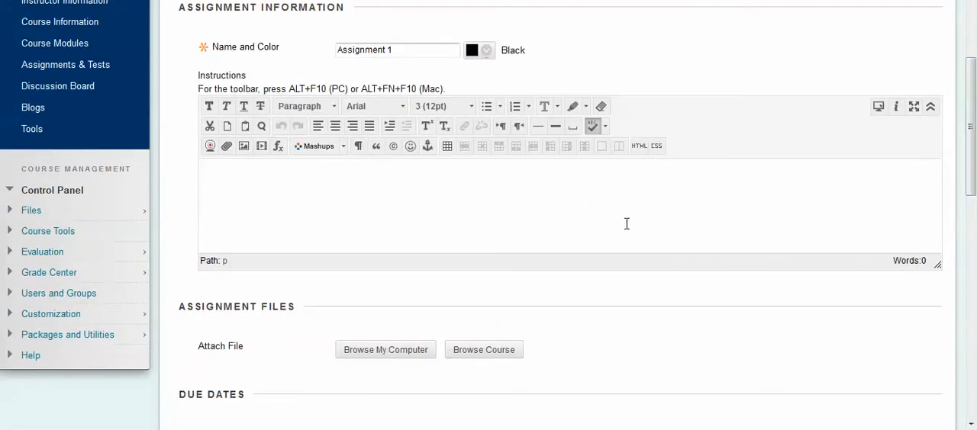
pyautogui.scroll(-2, 626, 223)
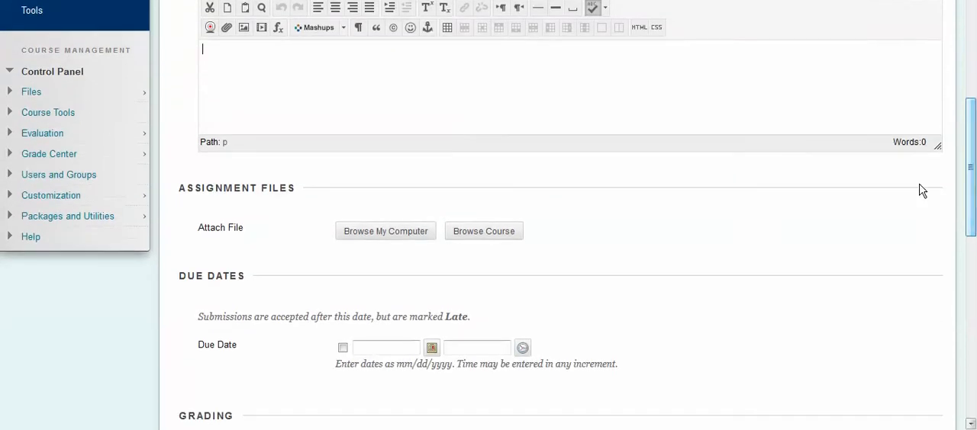
pyautogui.click(367, 234)
pyautogui.scroll(-3, 974, 174)
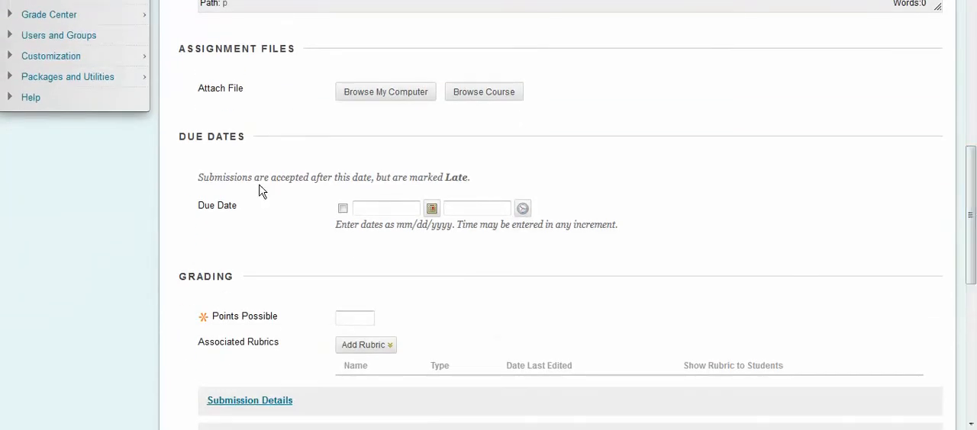
pyautogui.click(343, 210)
pyautogui.press('ctrl')
pyautogui.click(432, 209)
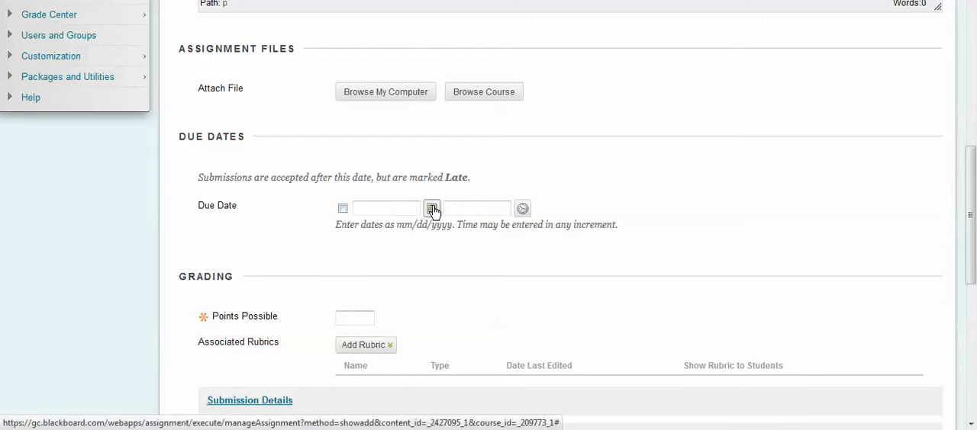
# Step: Set the assignment's points possible to 100 and check the option for adding a rubric
pyautogui.scroll(-3, 378, 236)
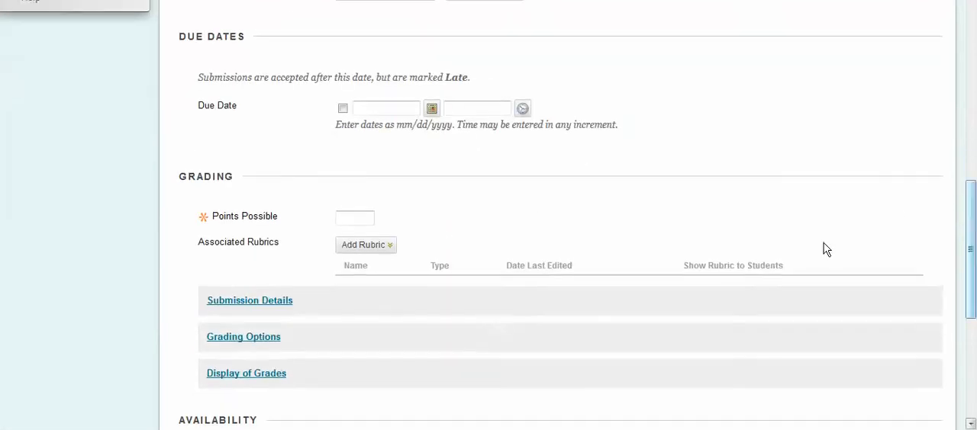
pyautogui.click(360, 223)
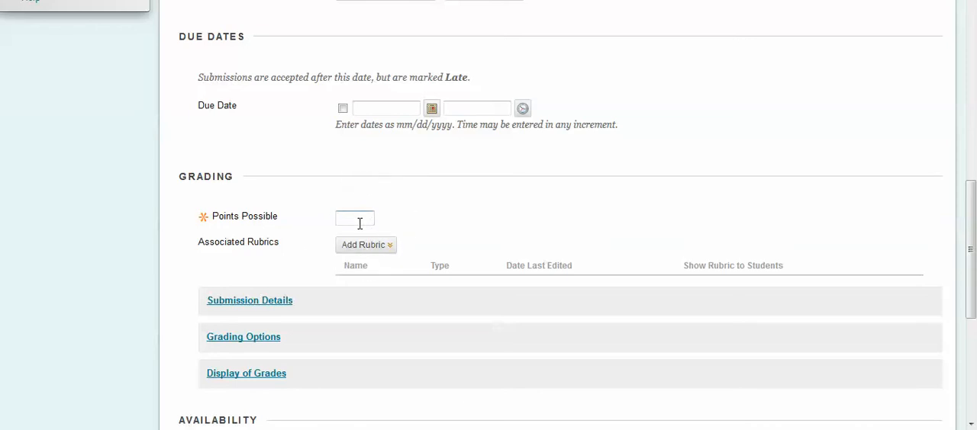
pyautogui.write('100')
pyautogui.click(379, 246)
# Step: Expand the submission details and view the assignment types and the choices for number of attempts
pyautogui.moveTo(974, 261); pyautogui.dragTo(973, 298)
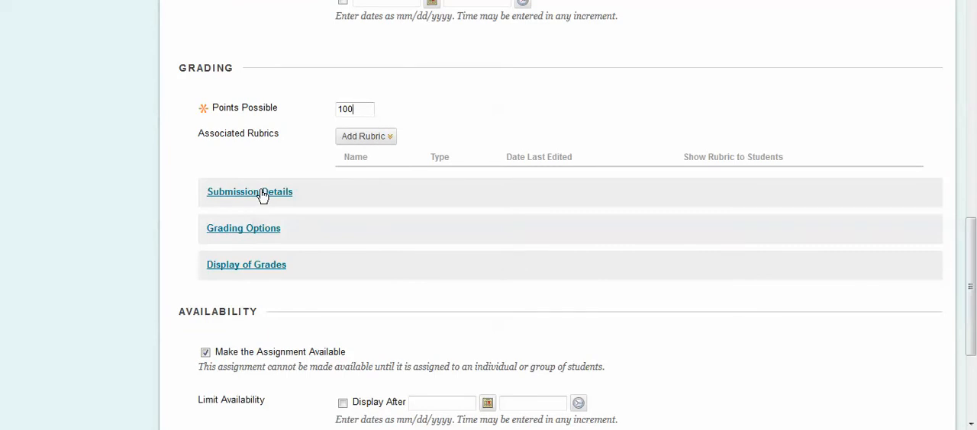
pyautogui.click(262, 194)
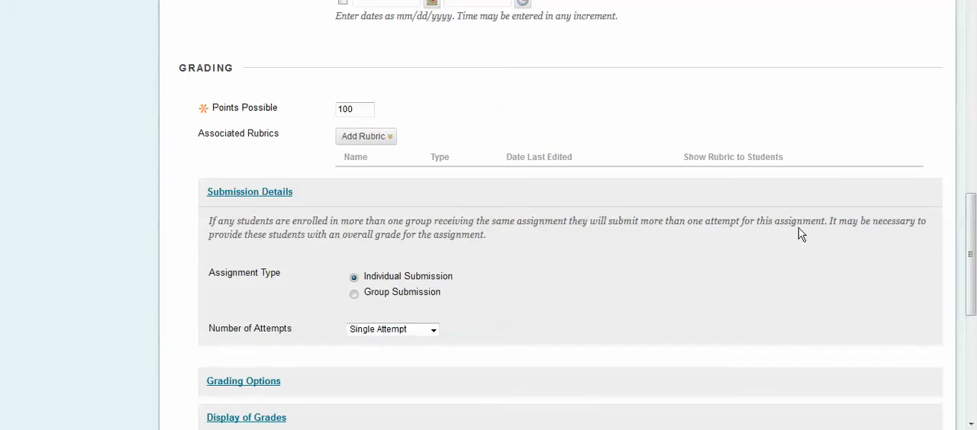
pyautogui.moveTo(974, 246); pyautogui.dragTo(974, 274)
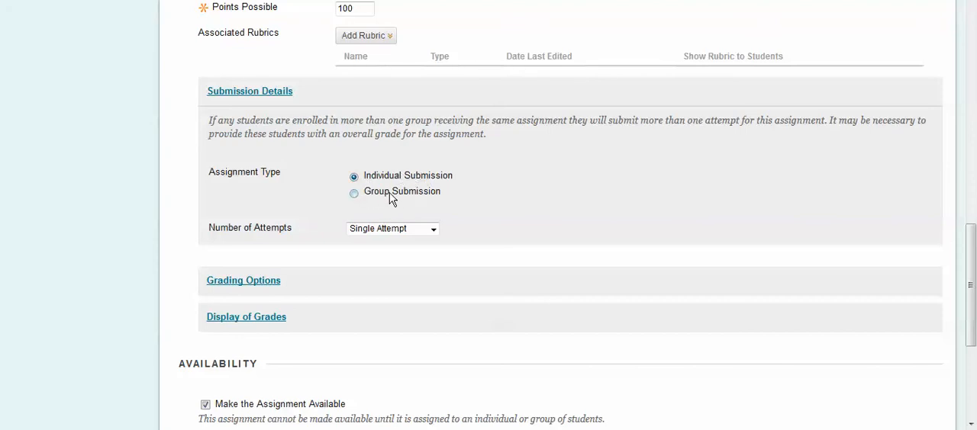
pyautogui.click(432, 232)
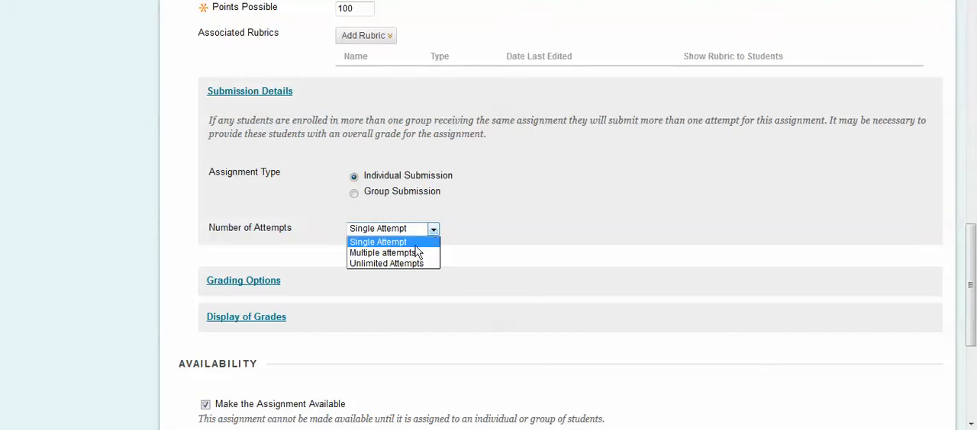
# Step: Expand the grading options and review the anonymous and delegated grading settings
pyautogui.click(262, 279)
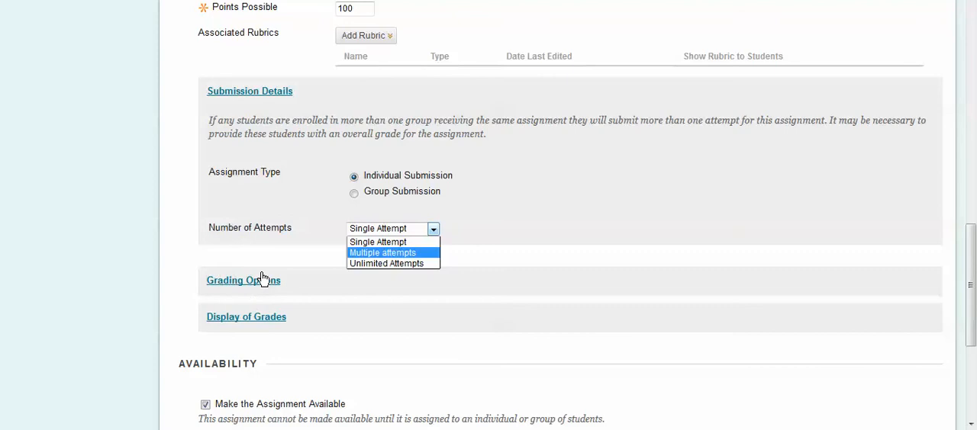
pyautogui.moveTo(974, 224); pyautogui.dragTo(976, 281)
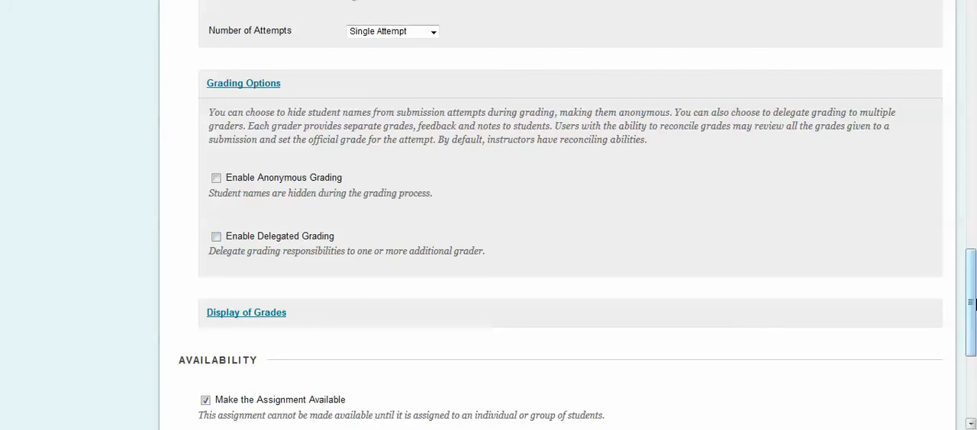
pyautogui.scroll(-3, 971, 303)
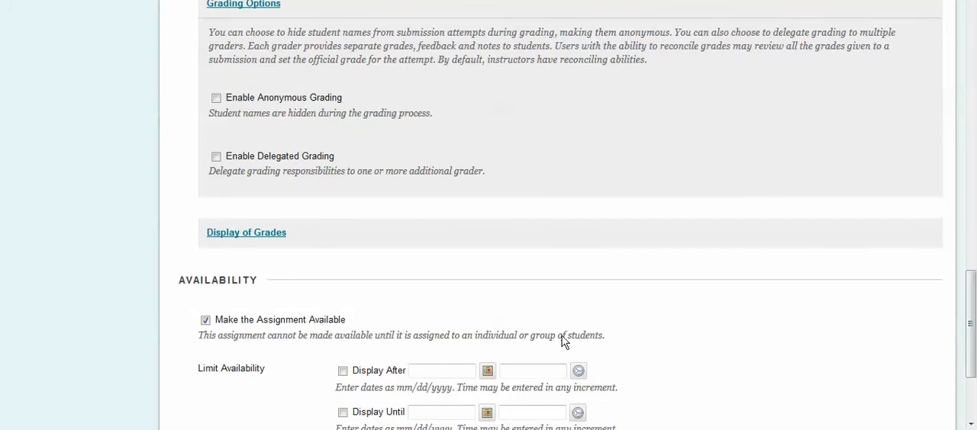
# Step: Expand the display of grades settings and review the primary grade formats and the Grade Center calculation option
pyautogui.click(246, 238)
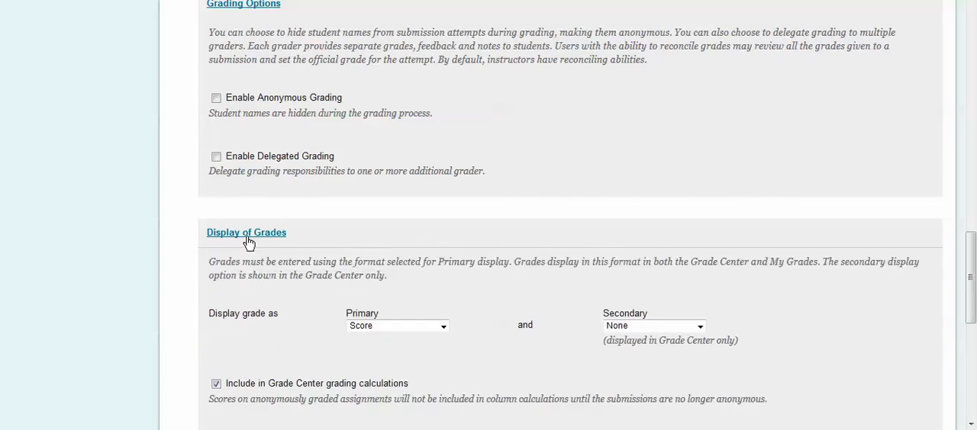
pyautogui.scroll(-2, 971, 298)
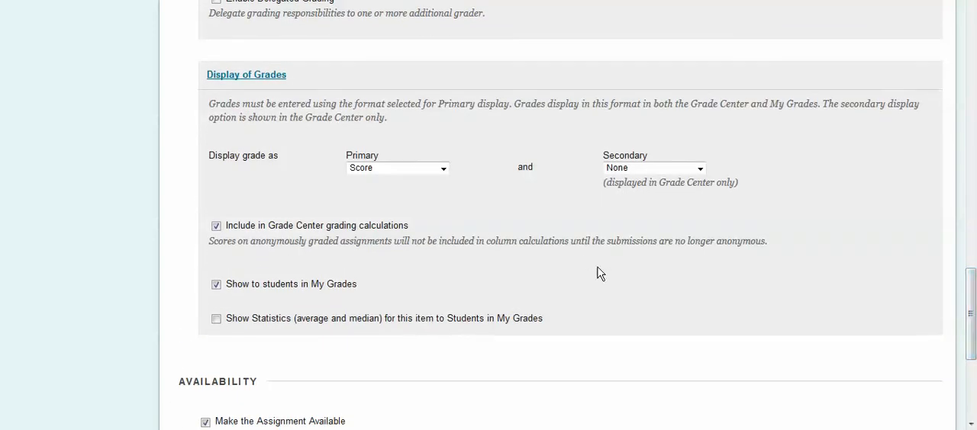
pyautogui.click(402, 180)
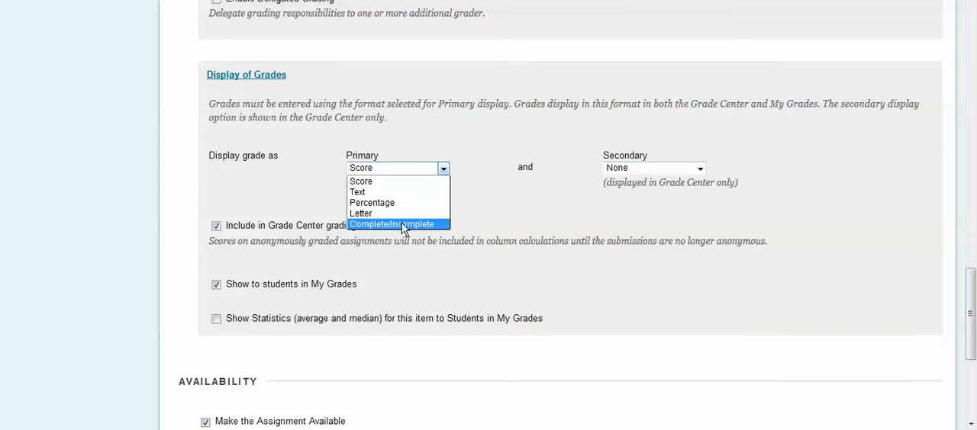
pyautogui.click(342, 220)
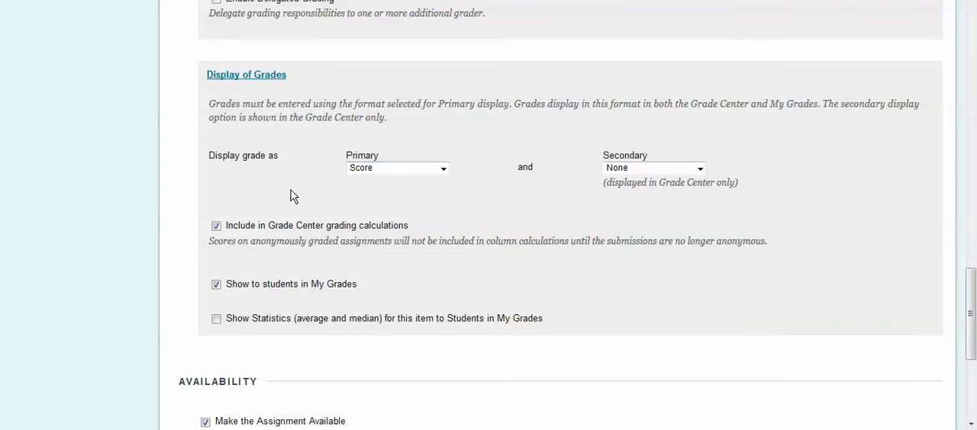
pyautogui.click(216, 227)
# Step: Turn off "Make the Assignment Available" and limit availability to display after 11/13/2015 02:30 PM
pyautogui.moveTo(973, 286); pyautogui.dragTo(973, 321)
pyautogui.click(205, 274)
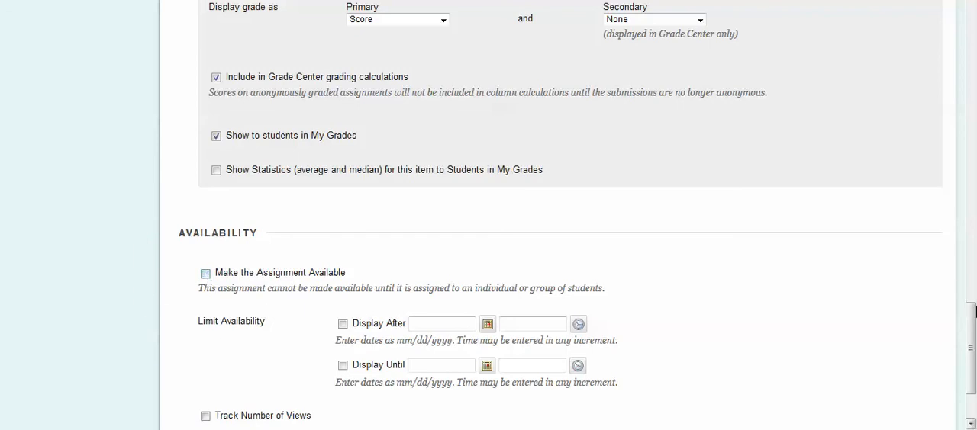
pyautogui.moveTo(974, 314); pyautogui.dragTo(974, 346)
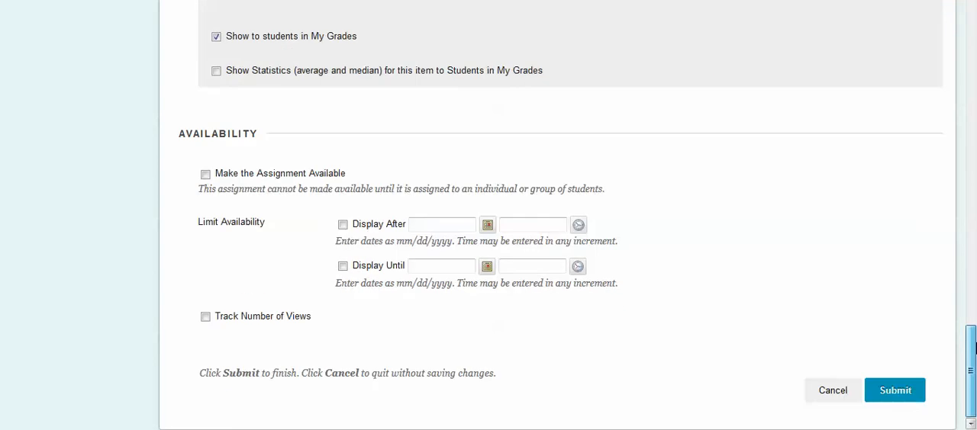
pyautogui.click(344, 226)
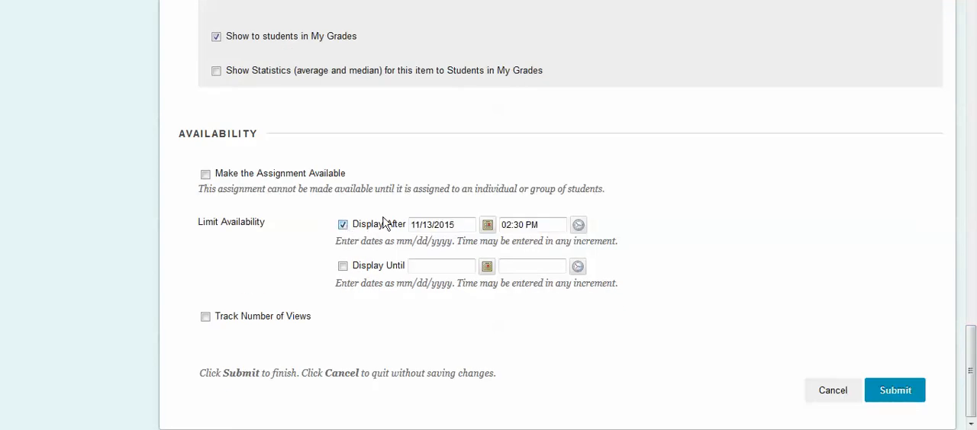
pyautogui.click(487, 227)
pyautogui.press('ctrl')
pyautogui.press('ctrl')
pyautogui.press('ctrl')
# Step: Submit the new assignment and check its entry in the Assignments & Tests content list
pyautogui.click(885, 398)
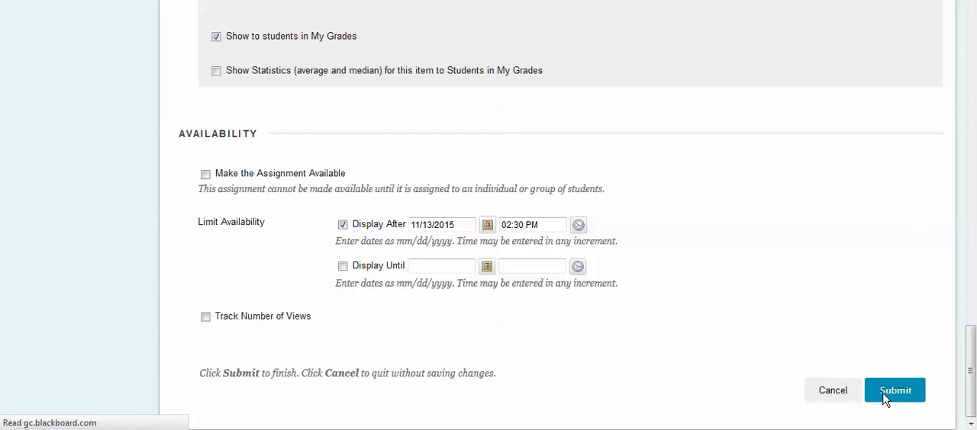
pyautogui.scroll(-2, 974, 259)
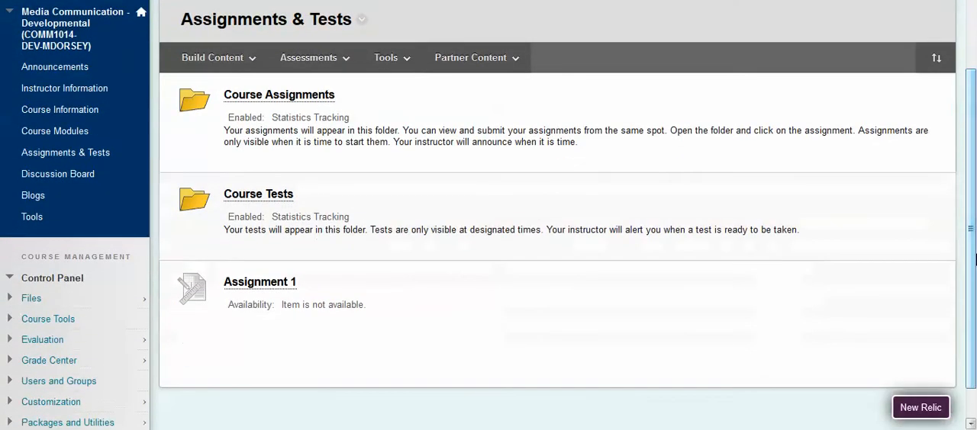